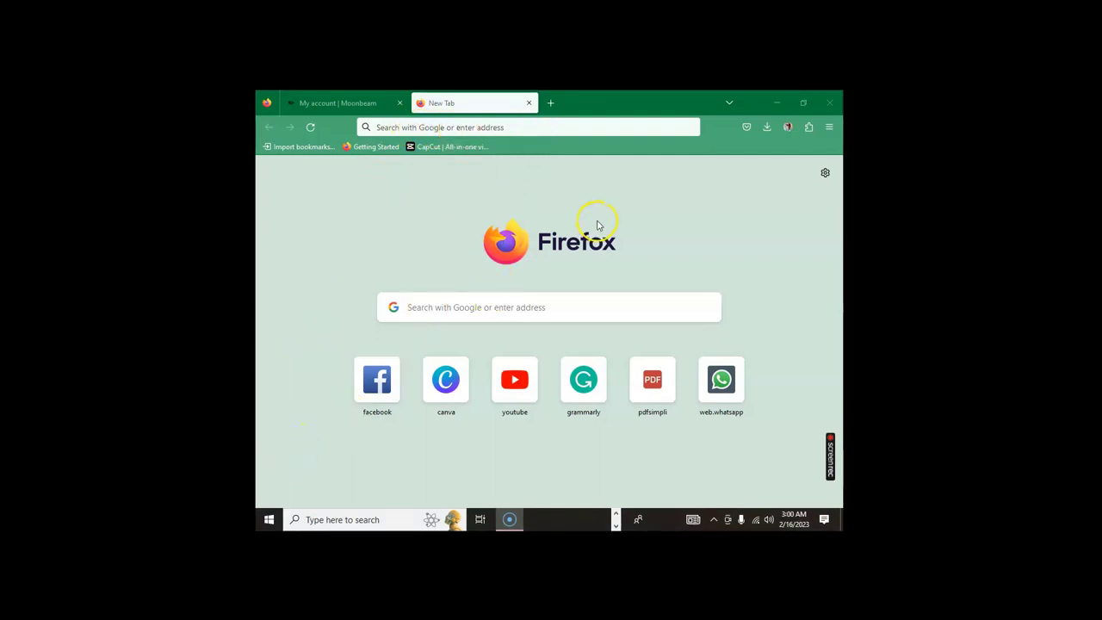
Enter cloudconvert.com in the Firefox address bar of the new tab.
left_click(547, 128)
type("clou")
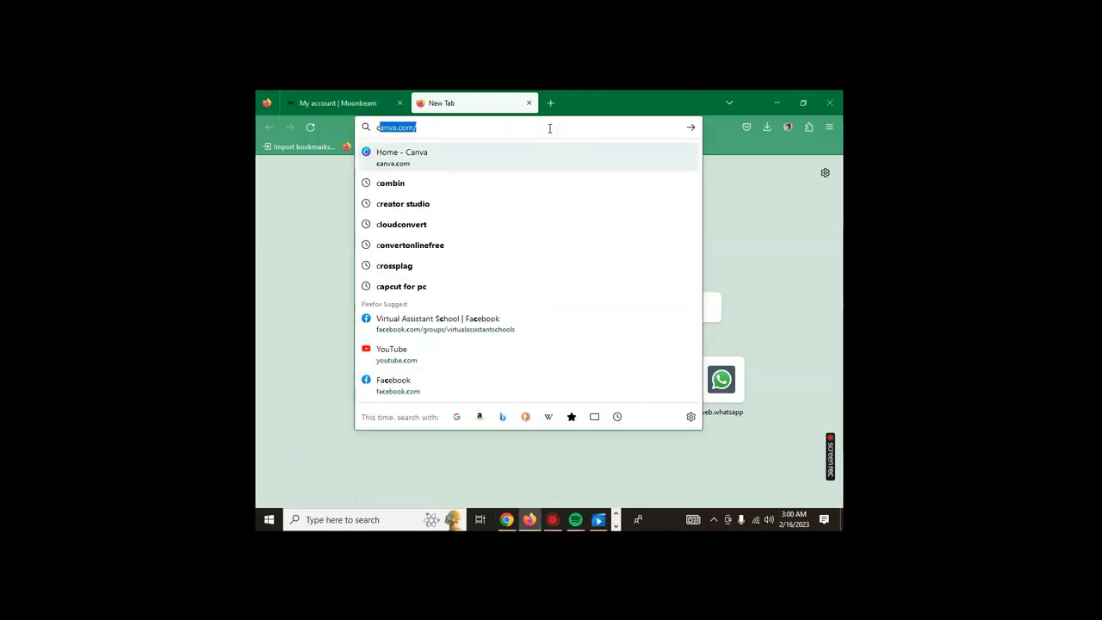
type("dc")
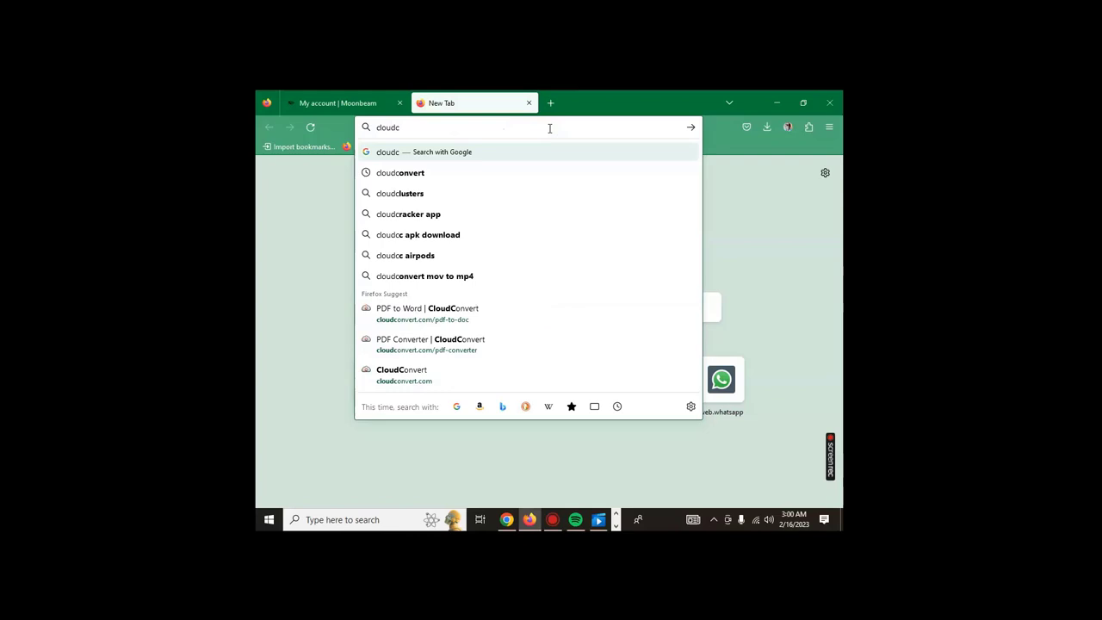
type("onvert")
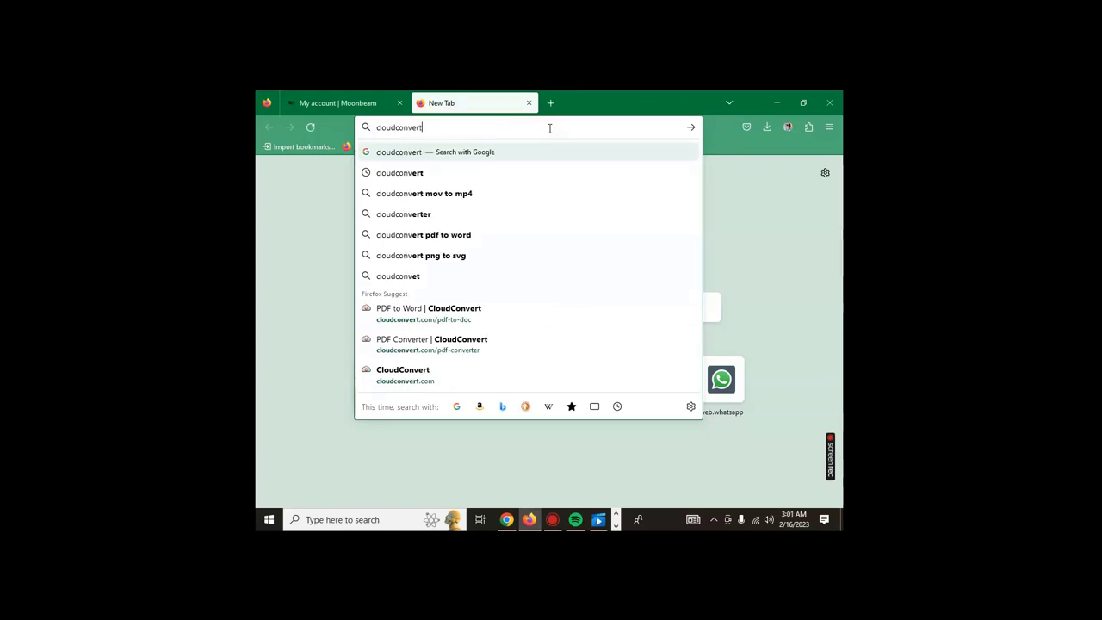
type(".com")
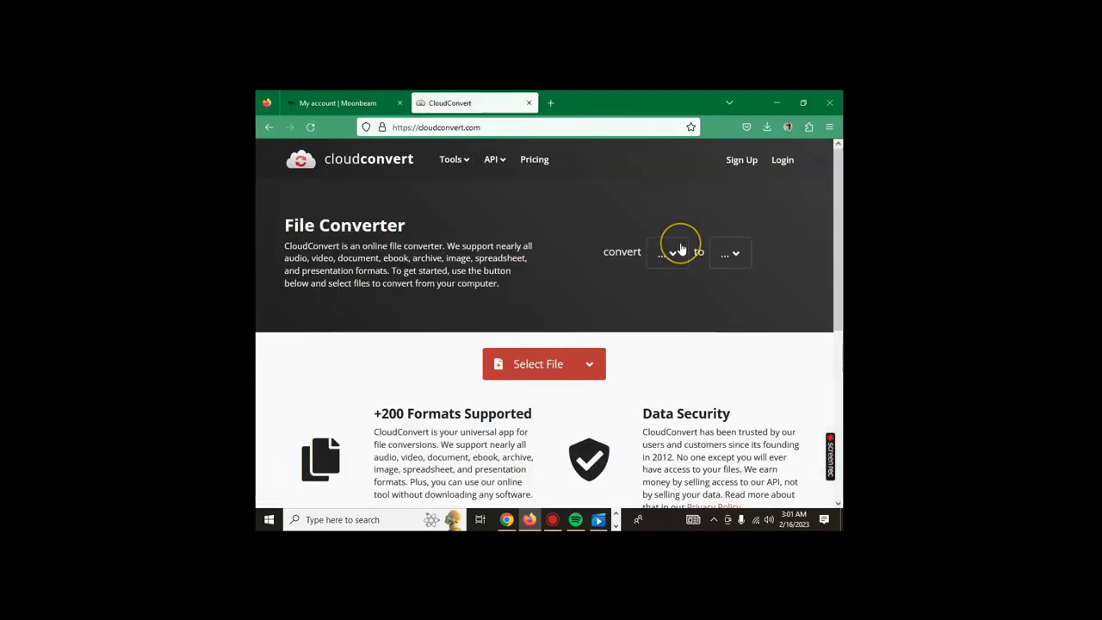
Load CloudConvert, open the convert-from format list and browse the Vector and Presentation formats.
left_click(781, 405)
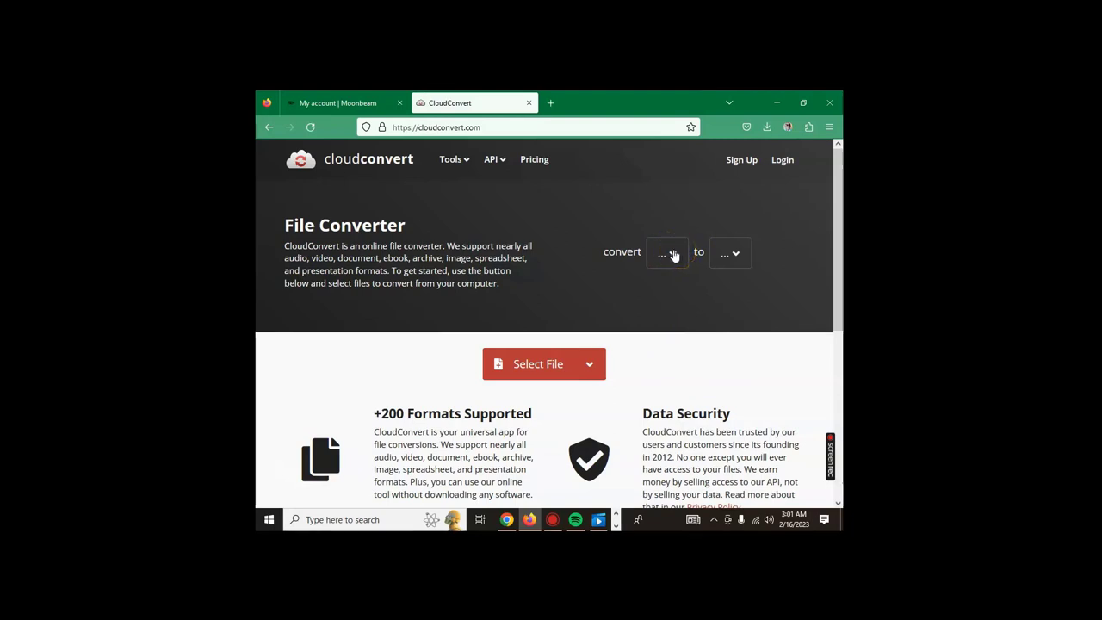
left_click(673, 255)
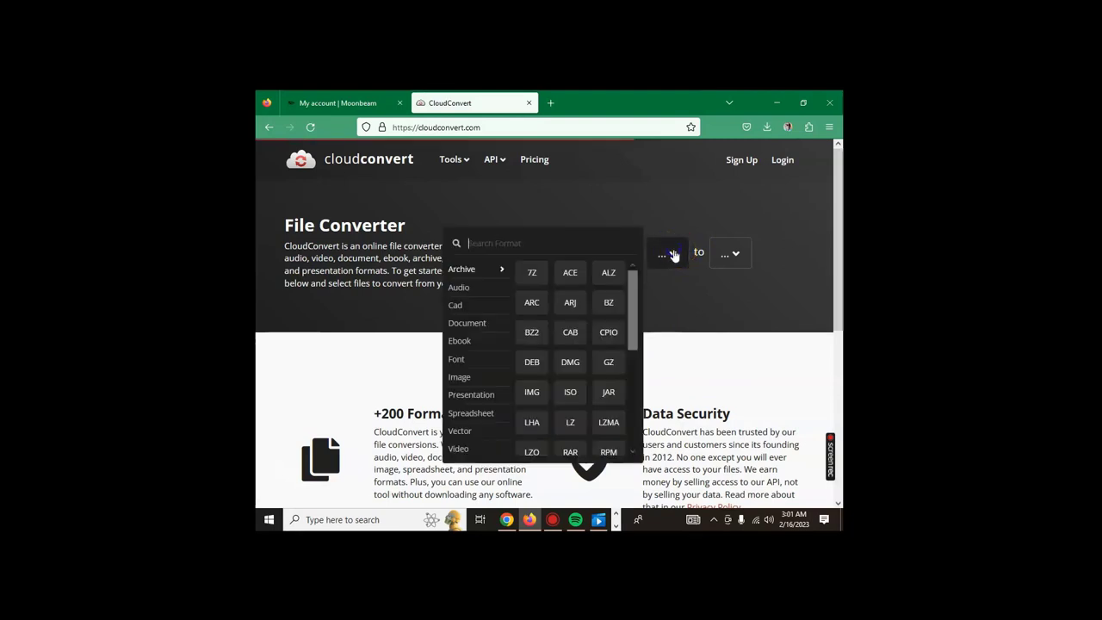
mouse_move(508, 430)
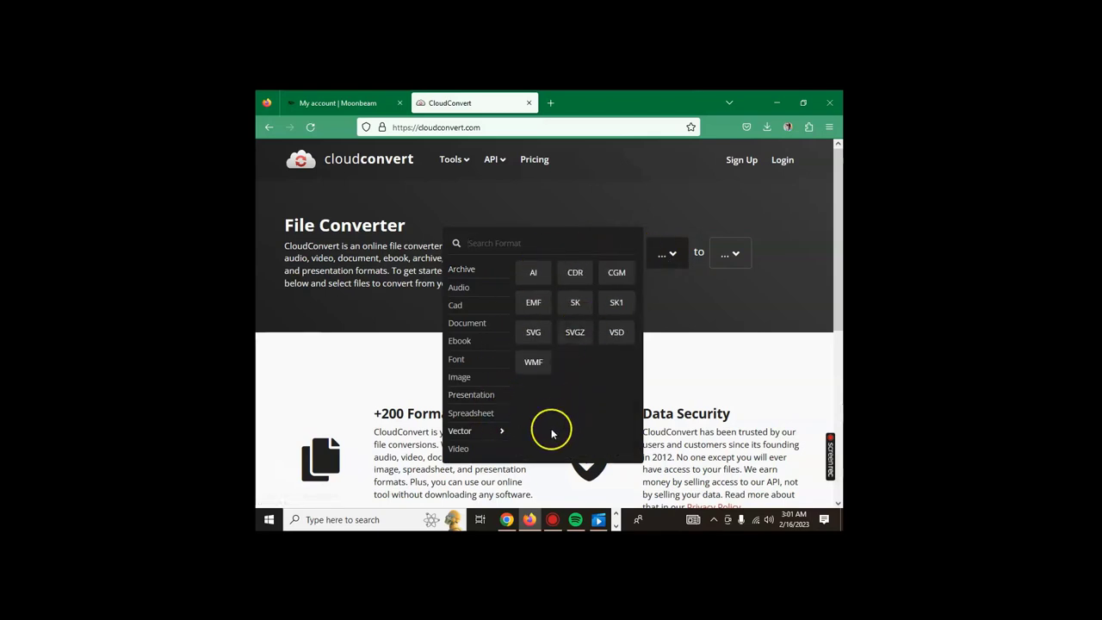
mouse_move(506, 456)
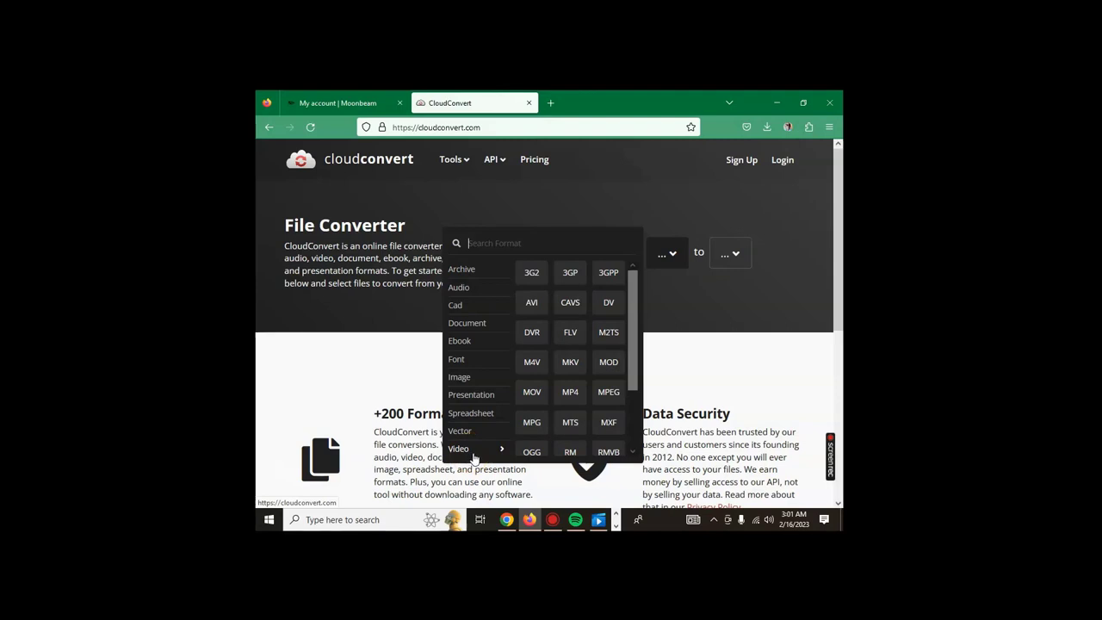
left_click(466, 436)
mouse_move(464, 422)
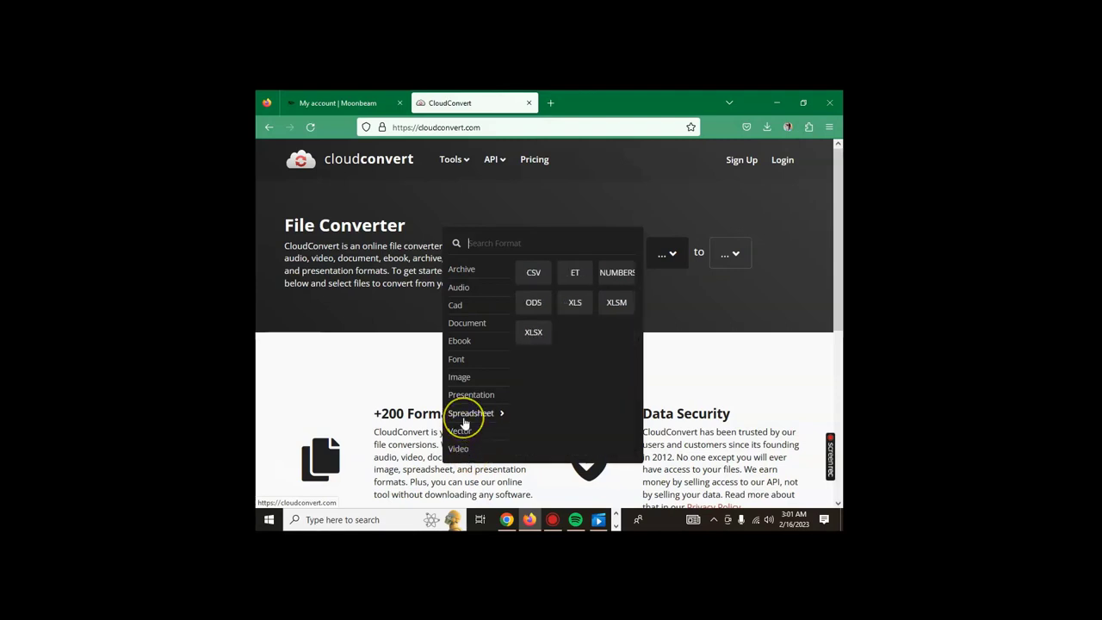
left_click(467, 397)
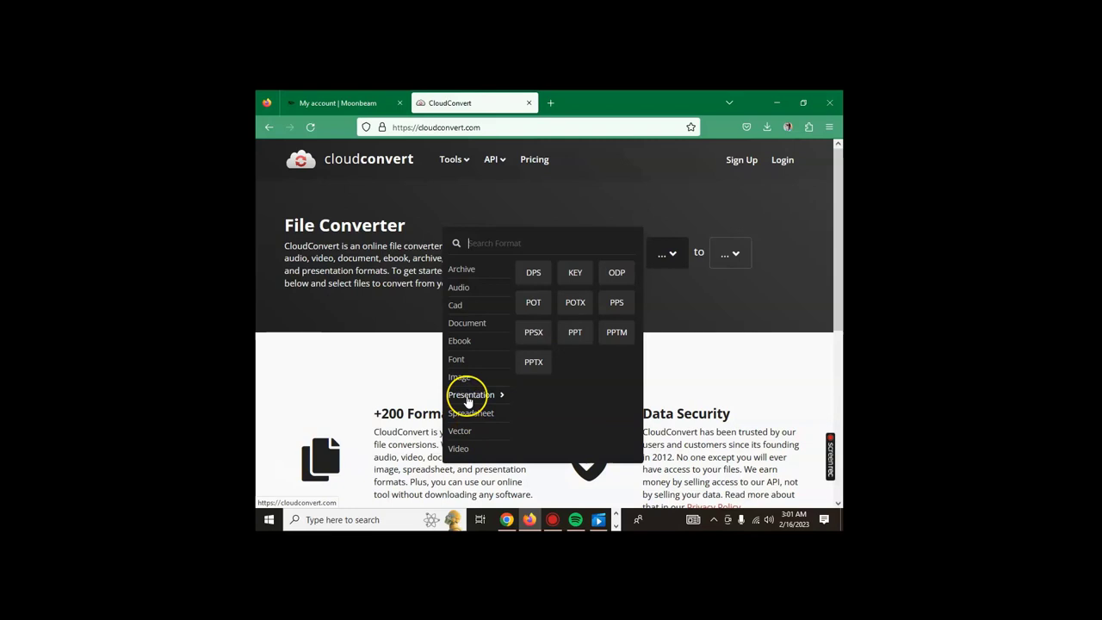
Browse the Image, Cad, Audio and Archive categories, ending on the Document formats.
left_click(467, 385)
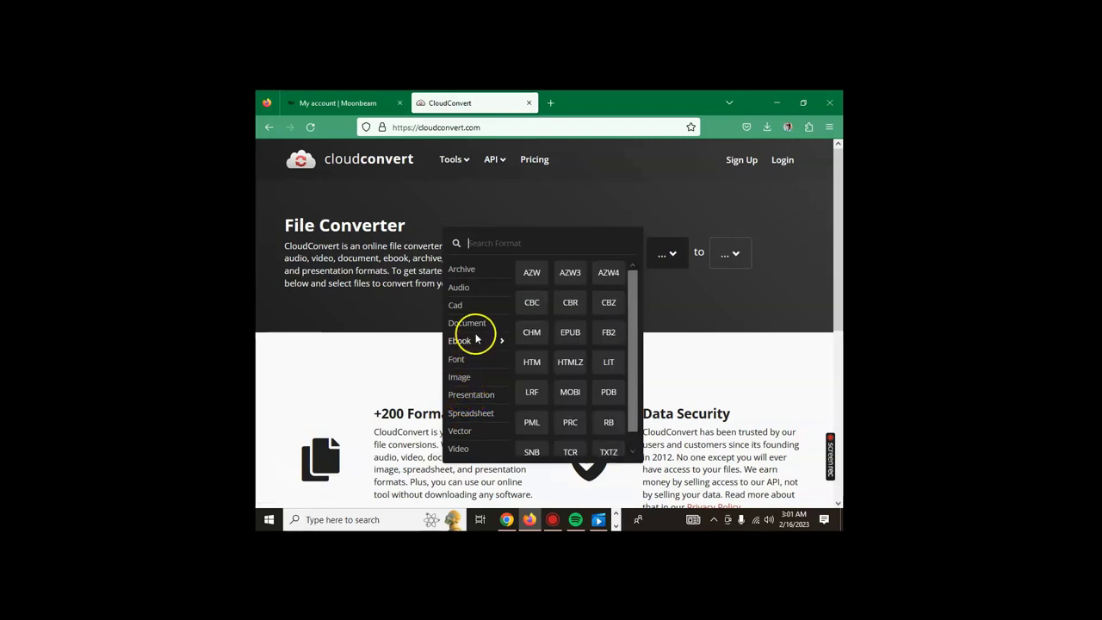
mouse_move(476, 328)
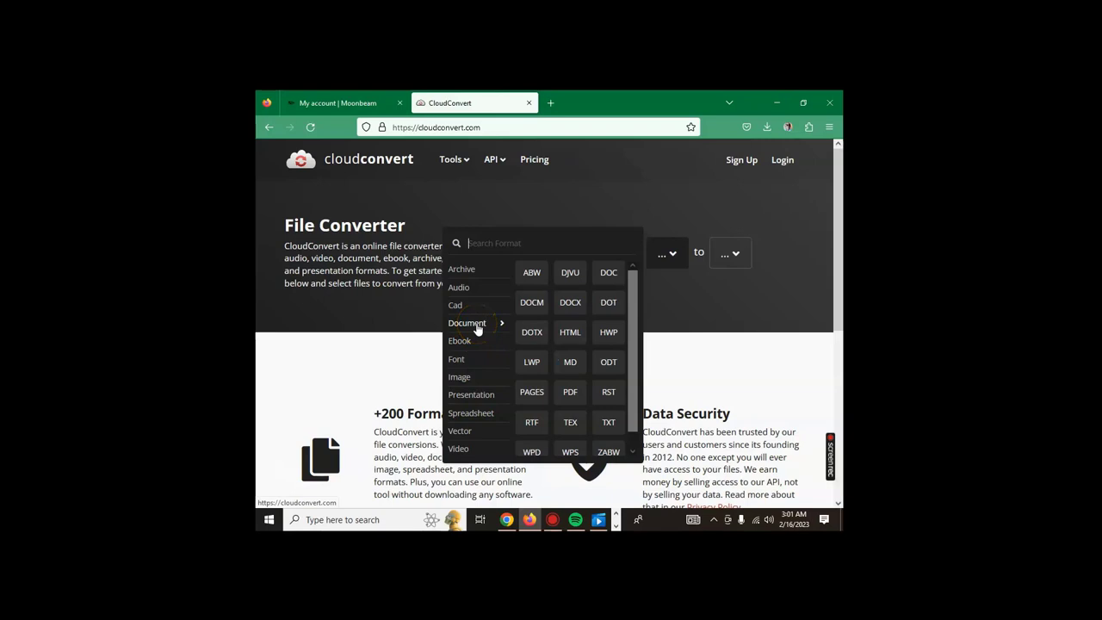
left_click(478, 309)
left_click(470, 294)
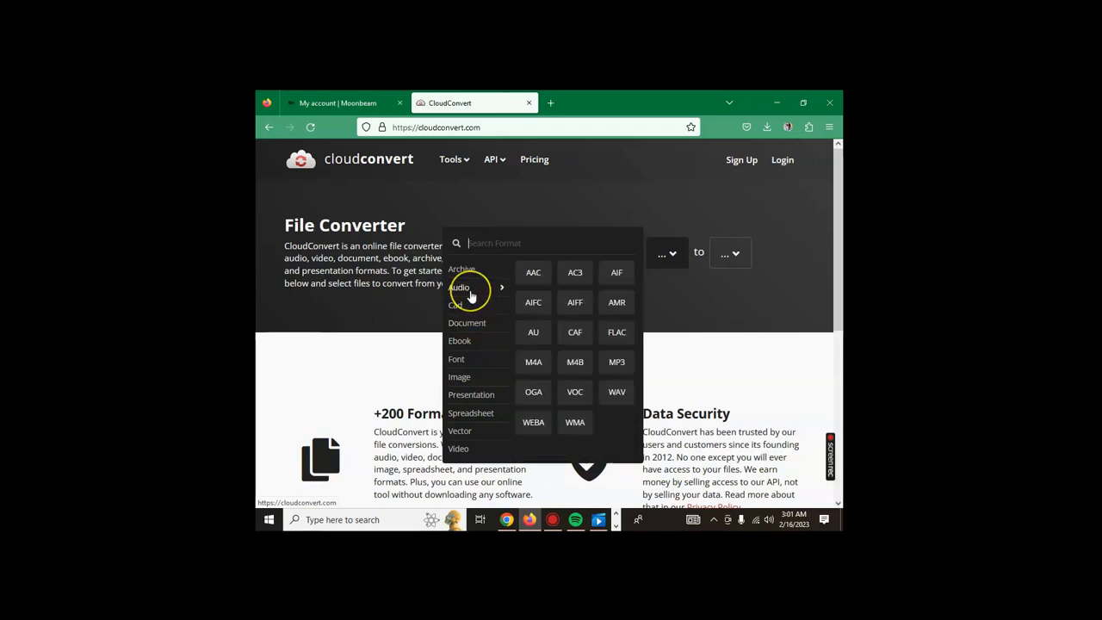
left_click(469, 271)
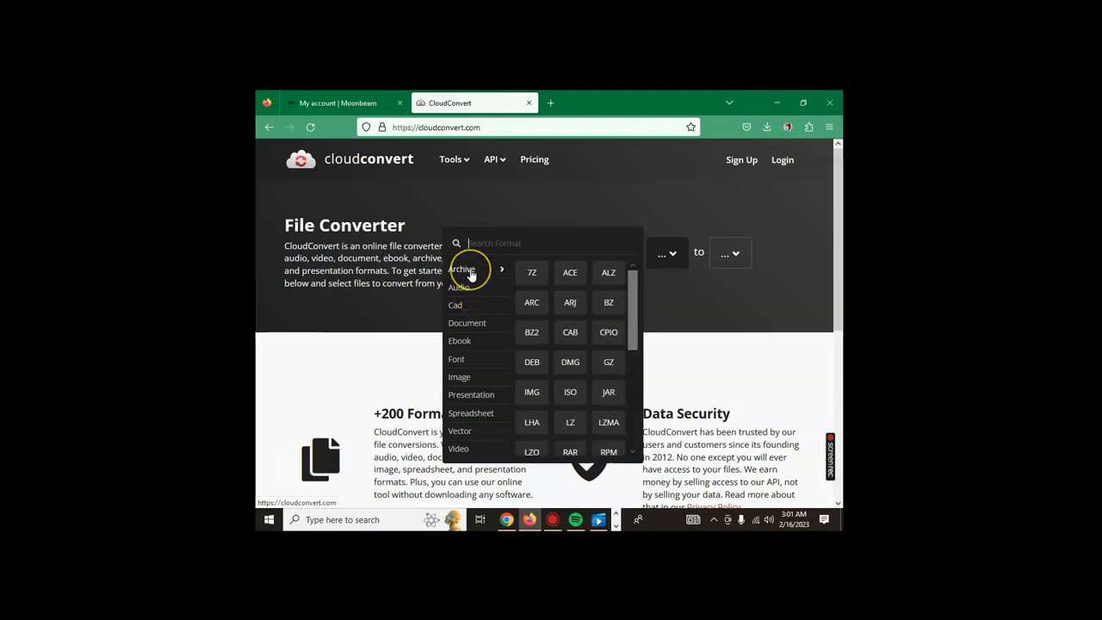
left_click(465, 321)
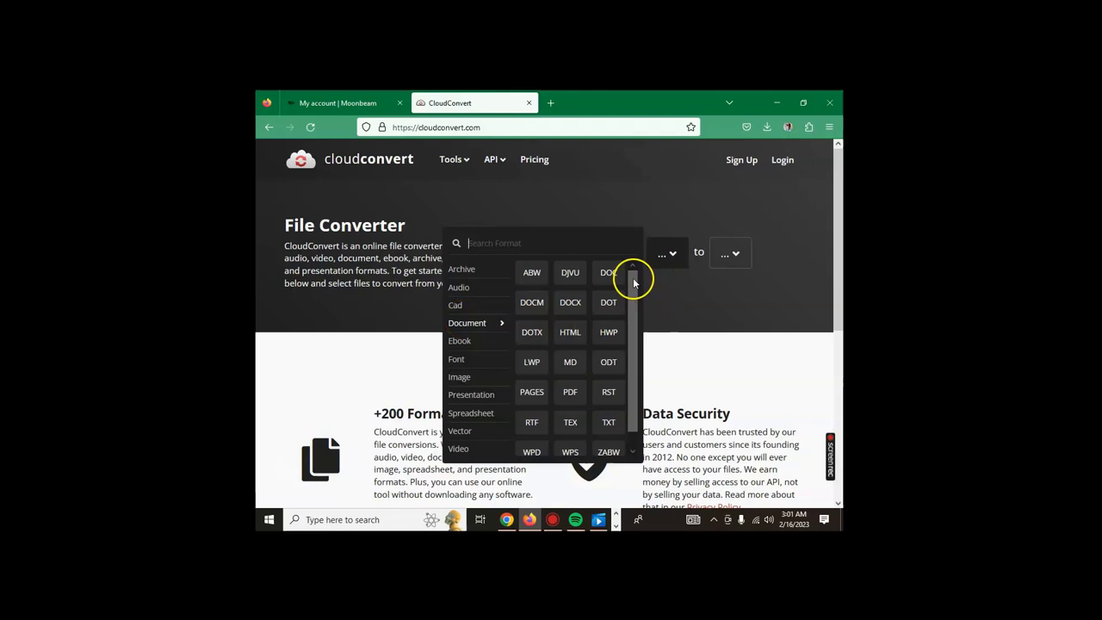
mouse_move(634, 275)
left_mouse_down()
mouse_move(628, 300)
mouse_move(630, 271)
left_mouse_up()
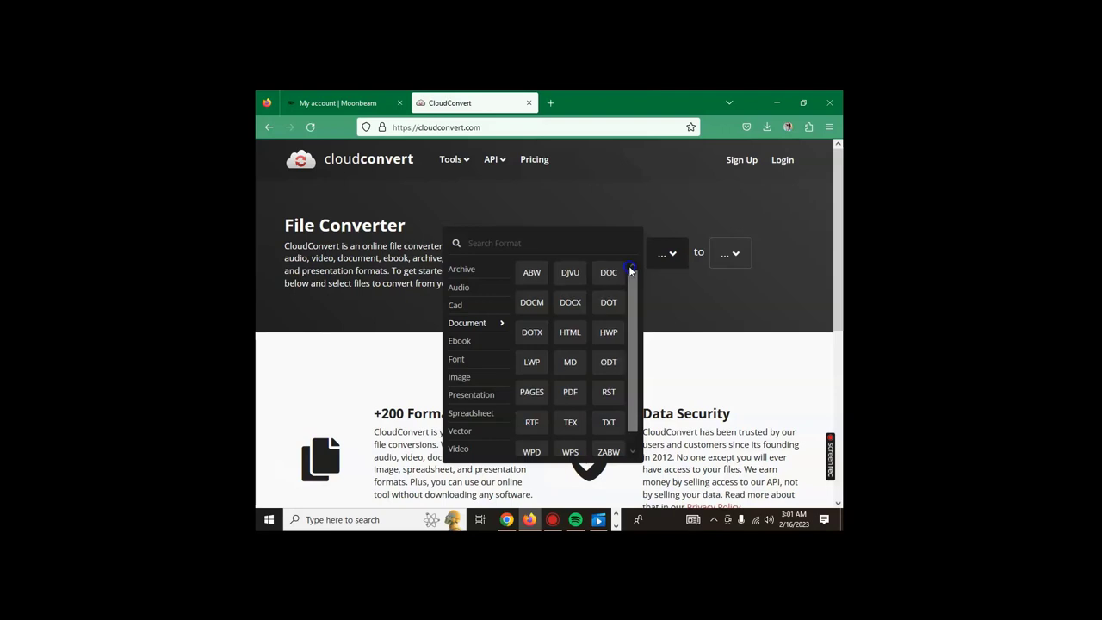
left_click(472, 380)
left_click(475, 410)
left_click(463, 377)
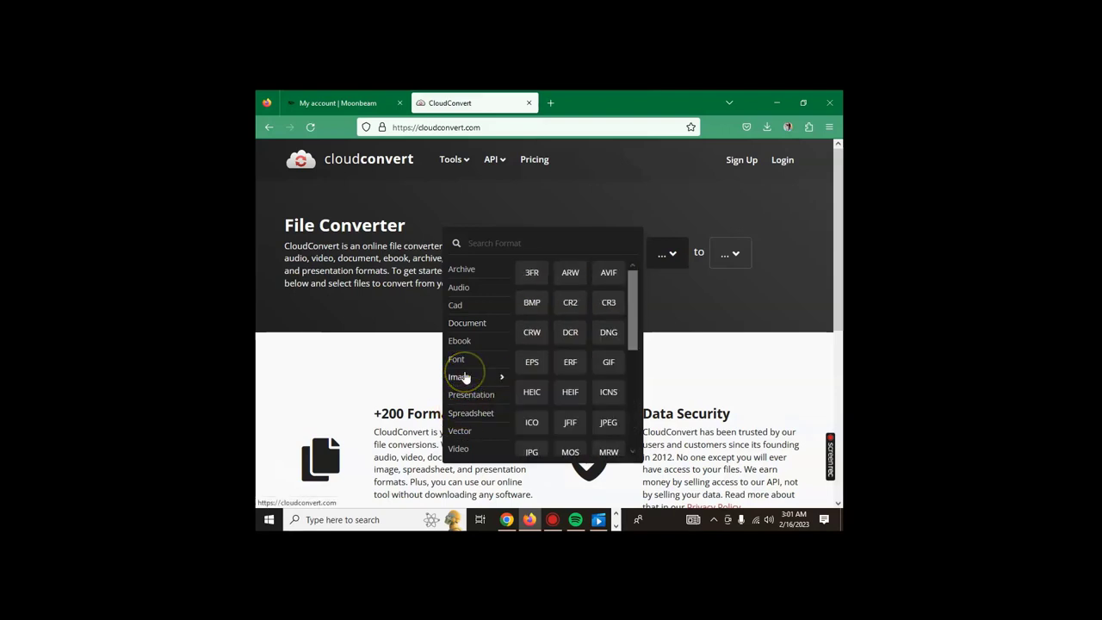
left_click(465, 363)
left_click(463, 379)
left_click(463, 361)
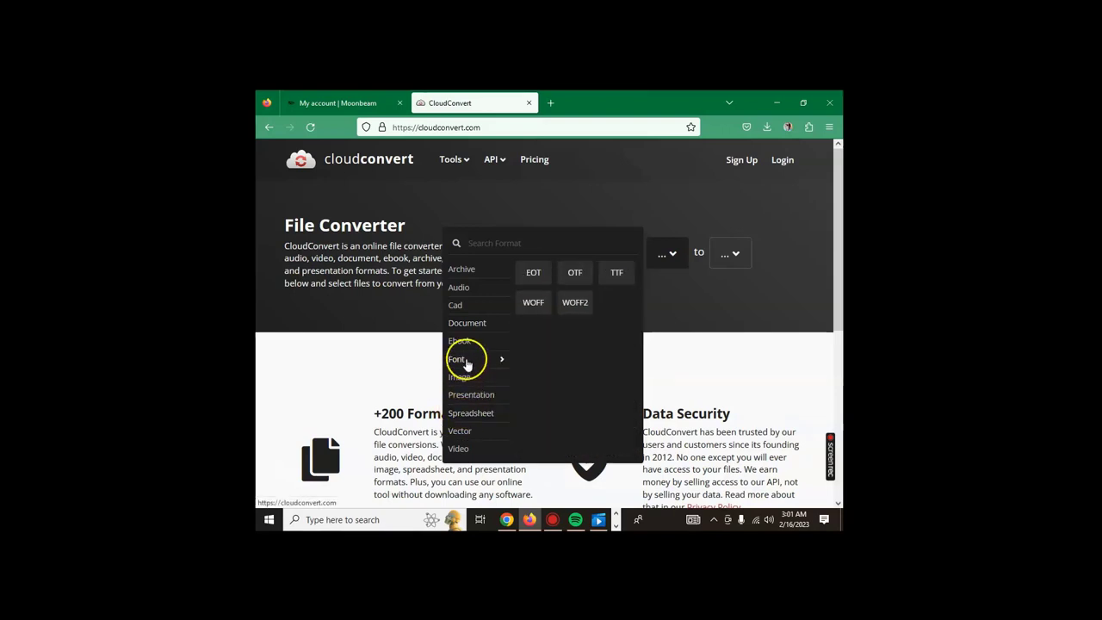
left_click(464, 327)
left_click(461, 341)
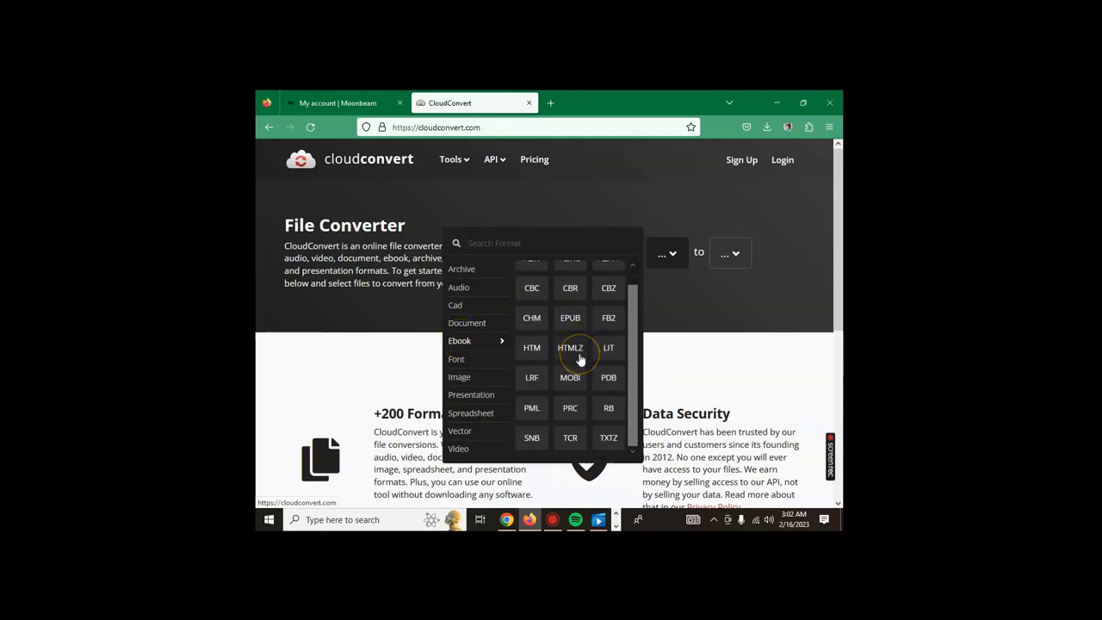
left_click(453, 324)
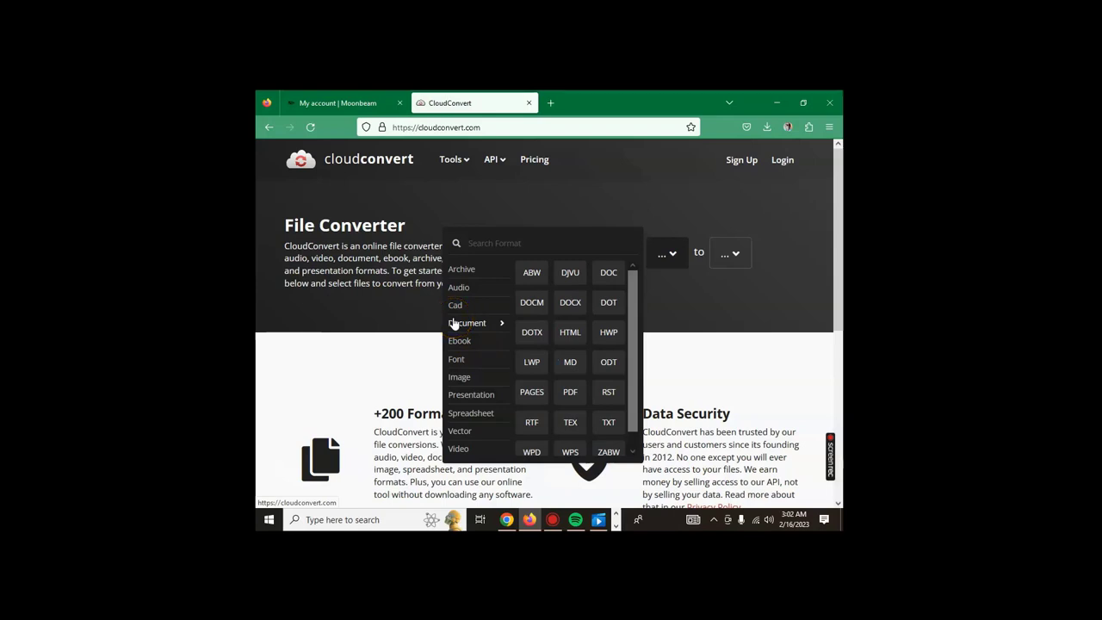
left_click(459, 308)
left_click(460, 287)
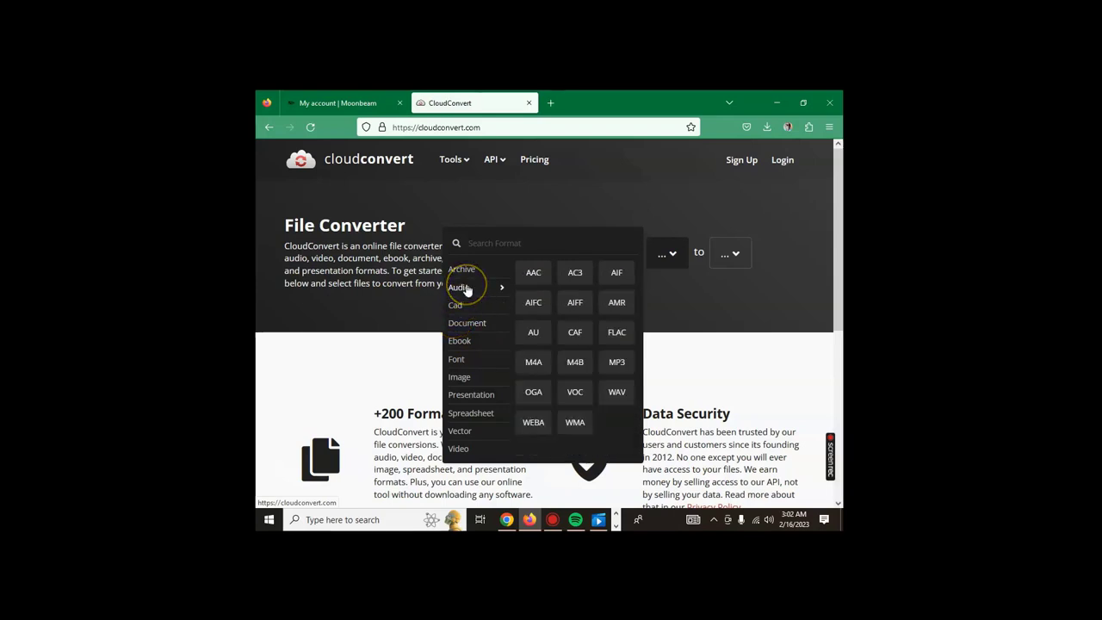
left_click(470, 273)
left_click(461, 431)
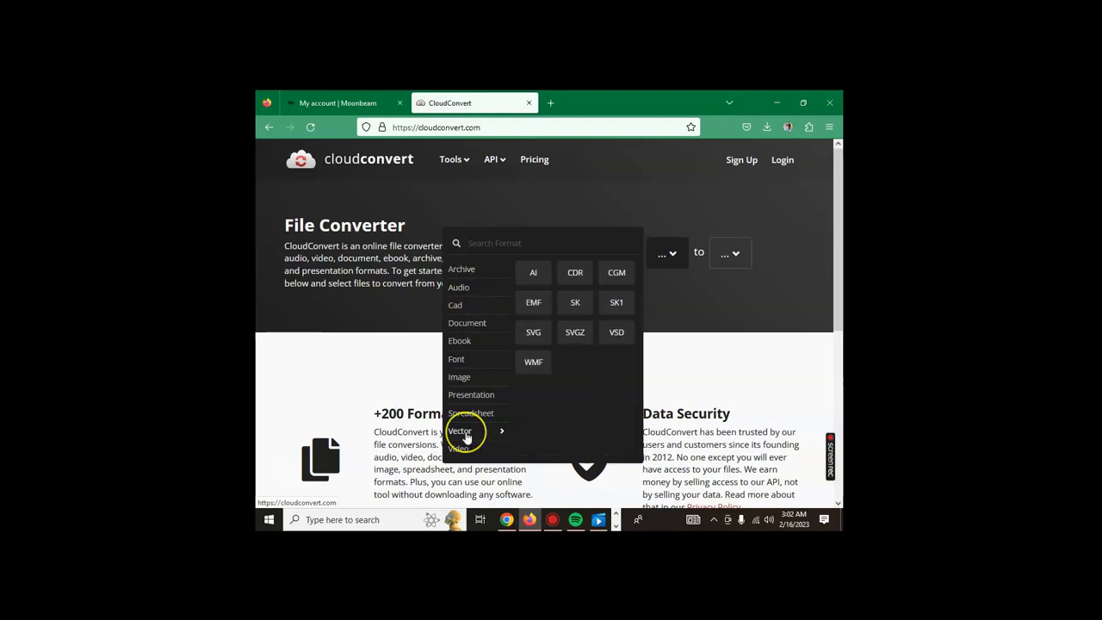
left_click(465, 415)
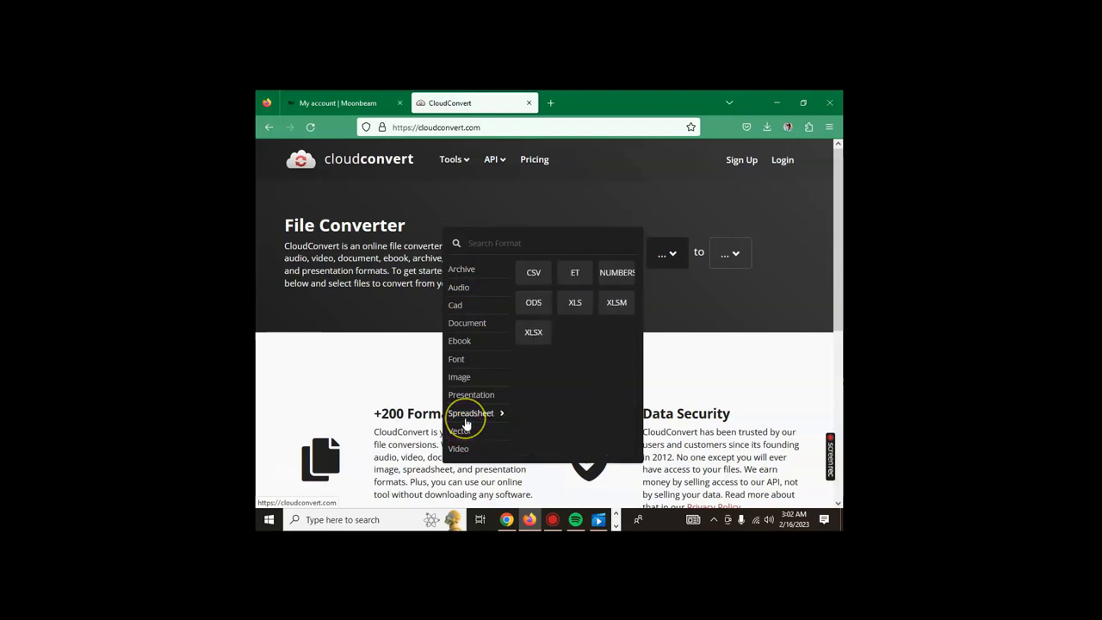
left_click(470, 396)
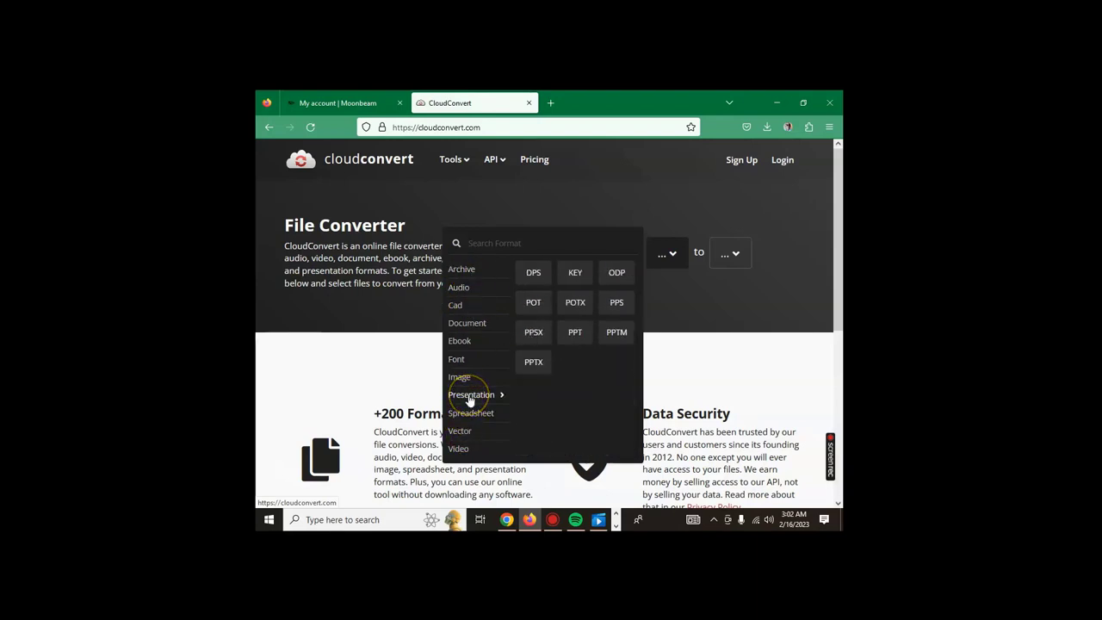
left_click(471, 378)
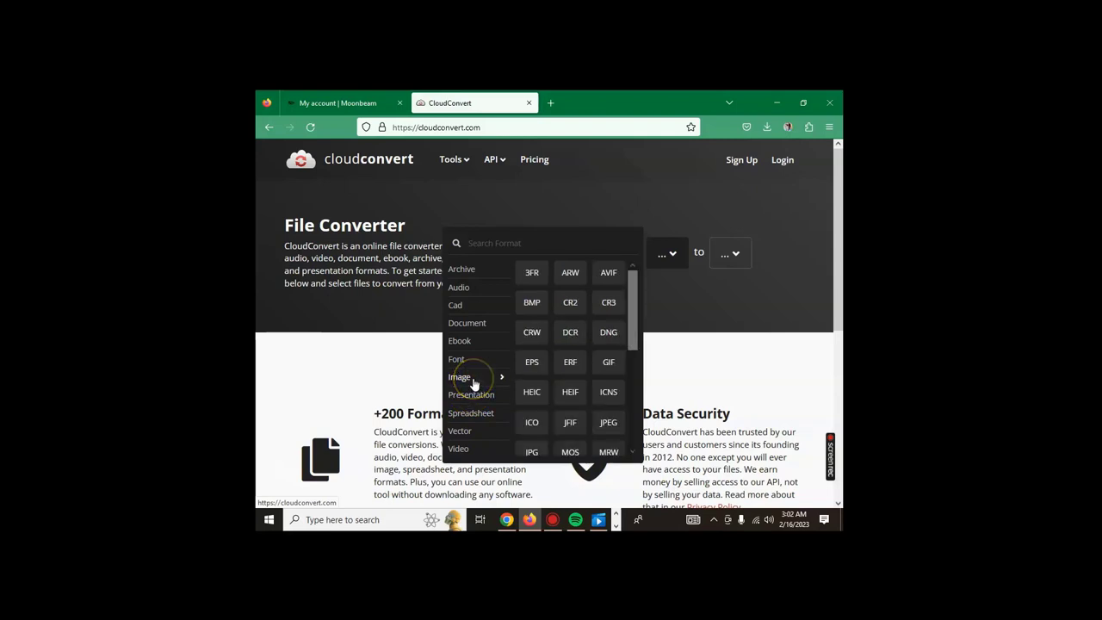
scroll(602, 374, "down", 3)
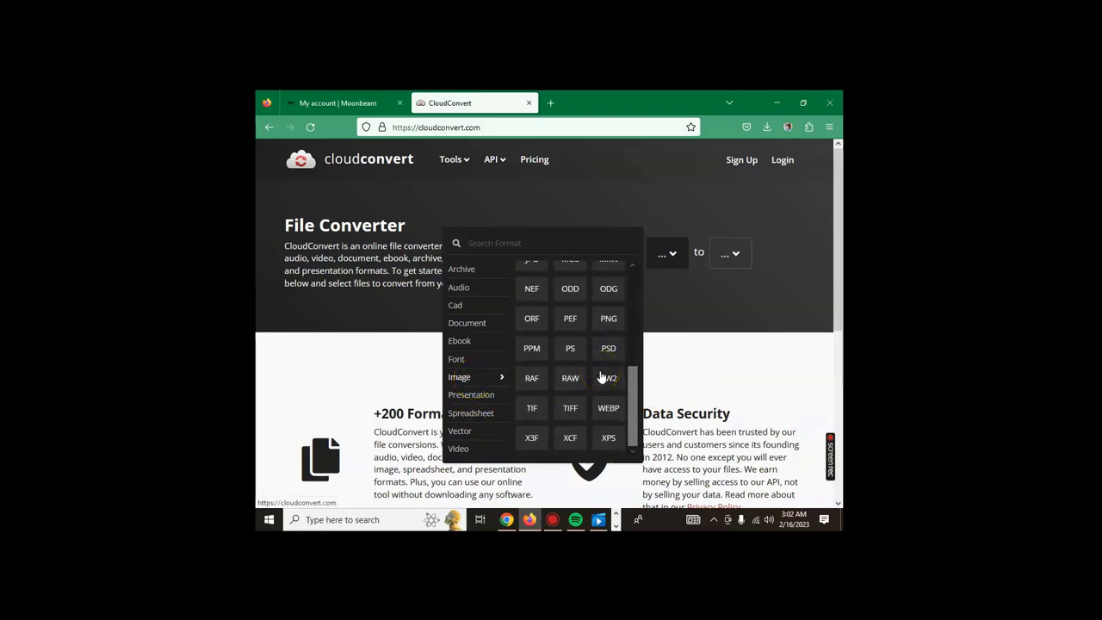
scroll(603, 376, "up", 3)
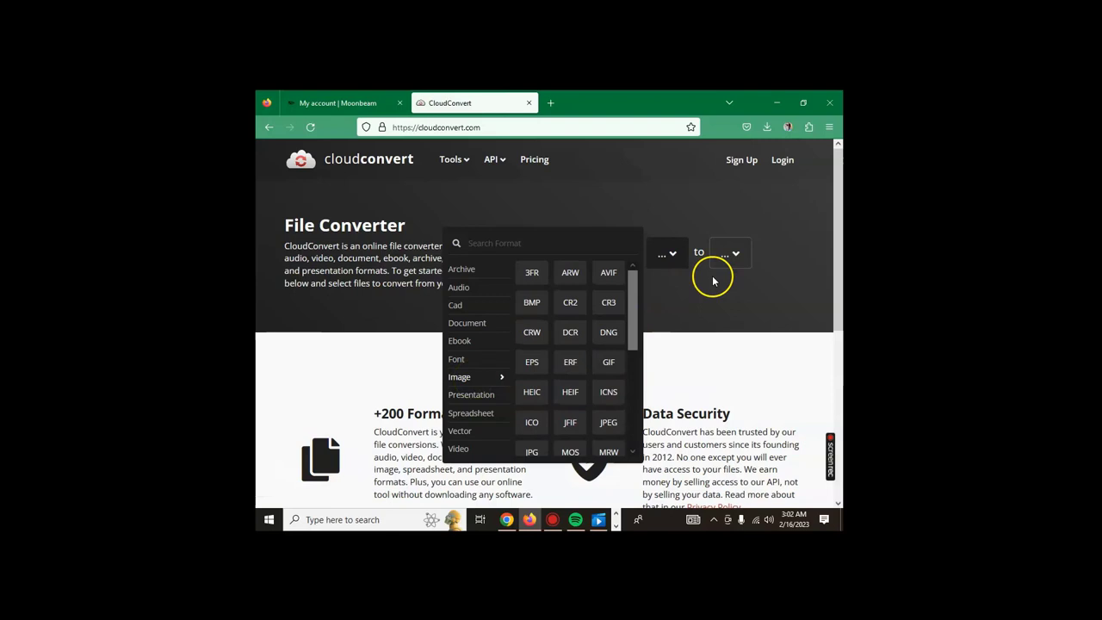
left_click(731, 254)
left_click(735, 255)
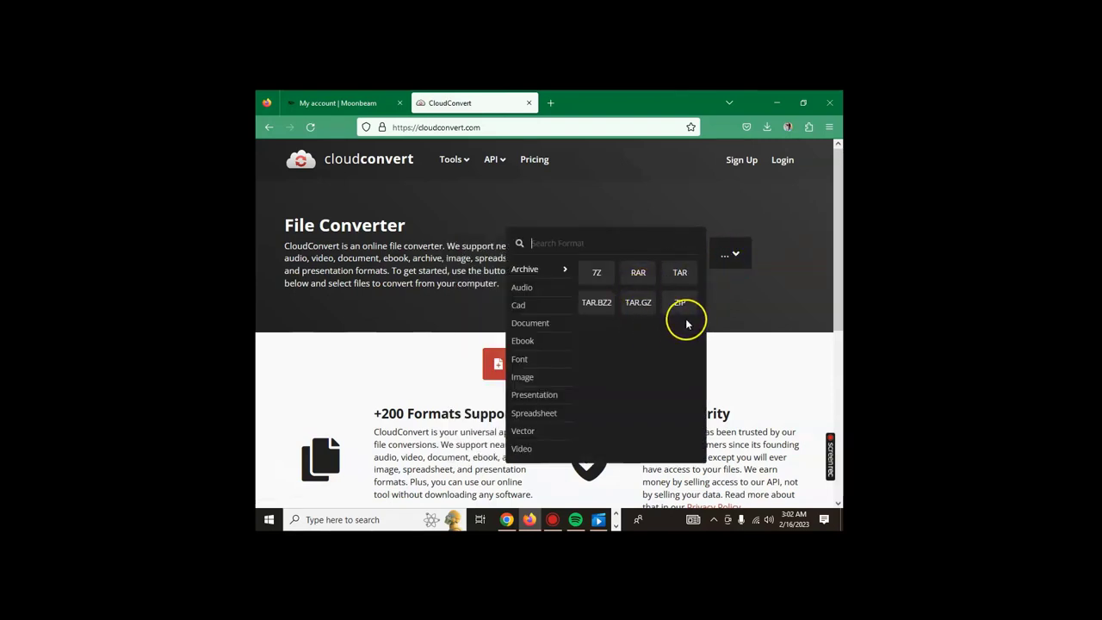
Choose Select File > From my Computer and pick the Upwork PDF on the Desktop.
left_click(765, 307)
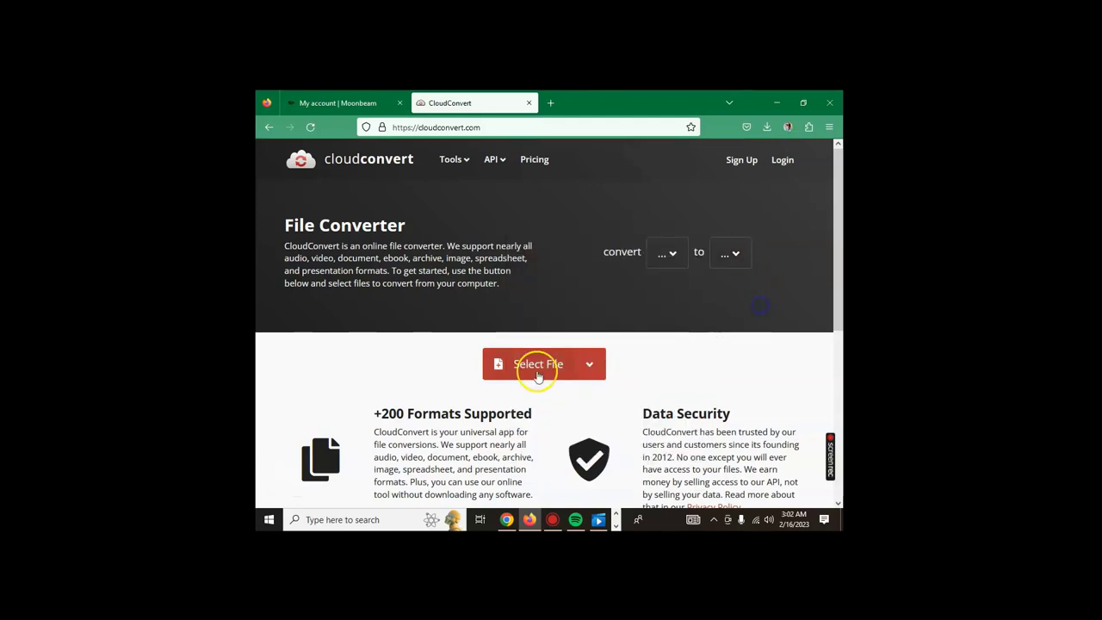
left_click(590, 364)
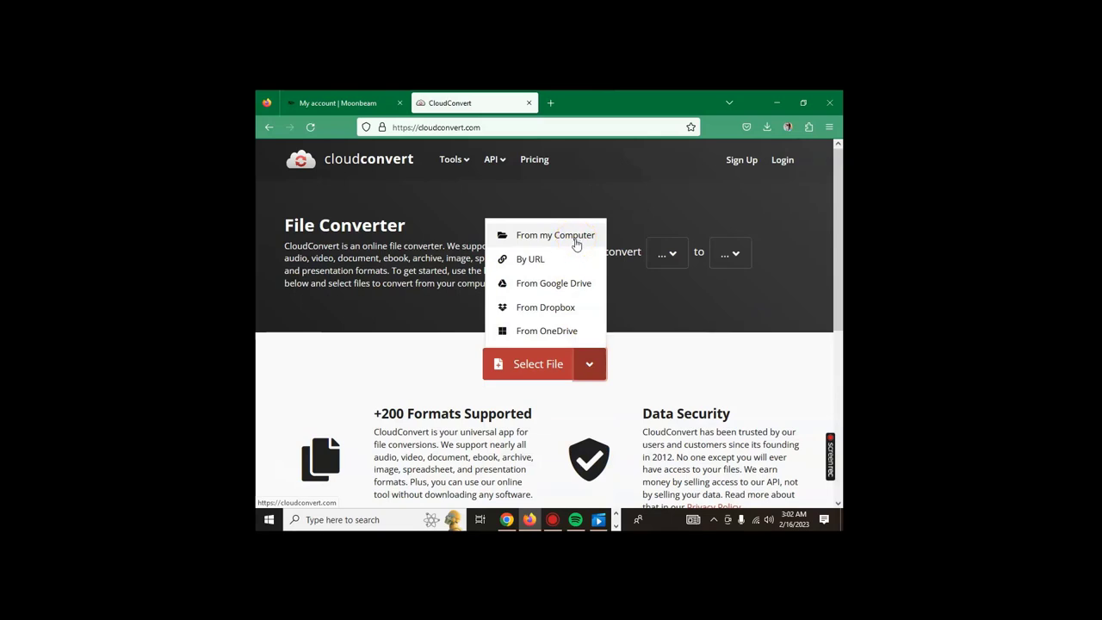
left_click(535, 265)
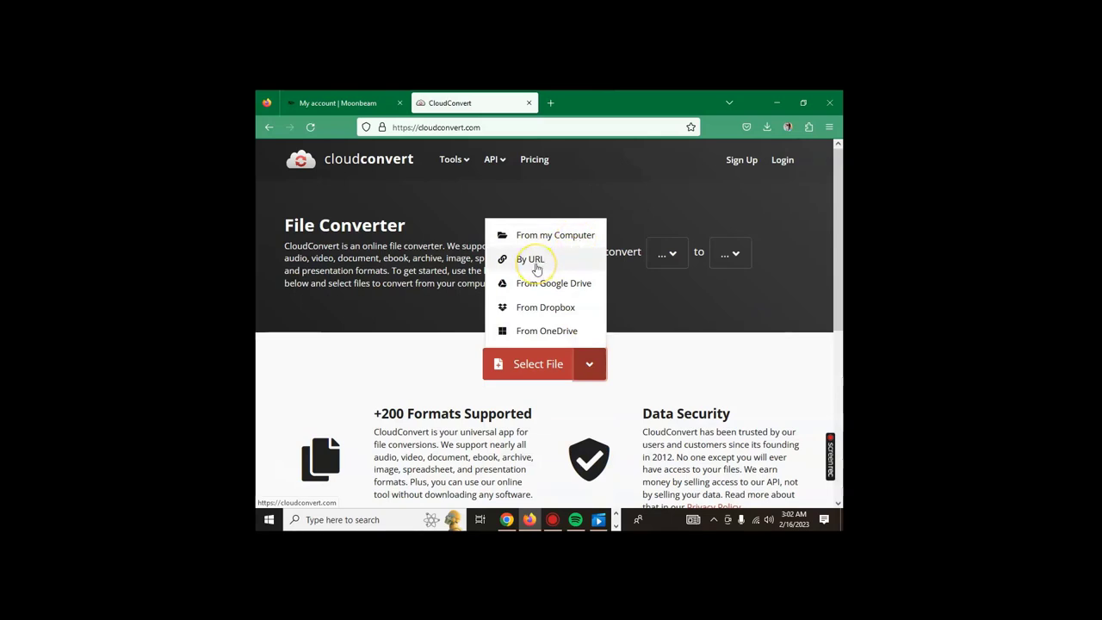
left_click(532, 290)
left_click(534, 314)
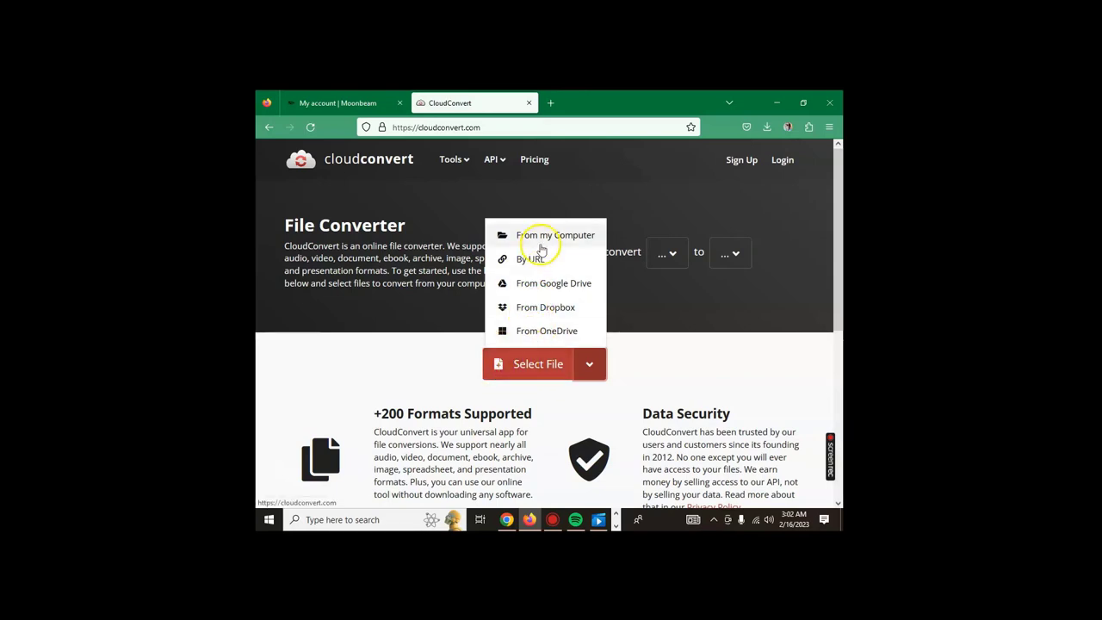
left_click(542, 238)
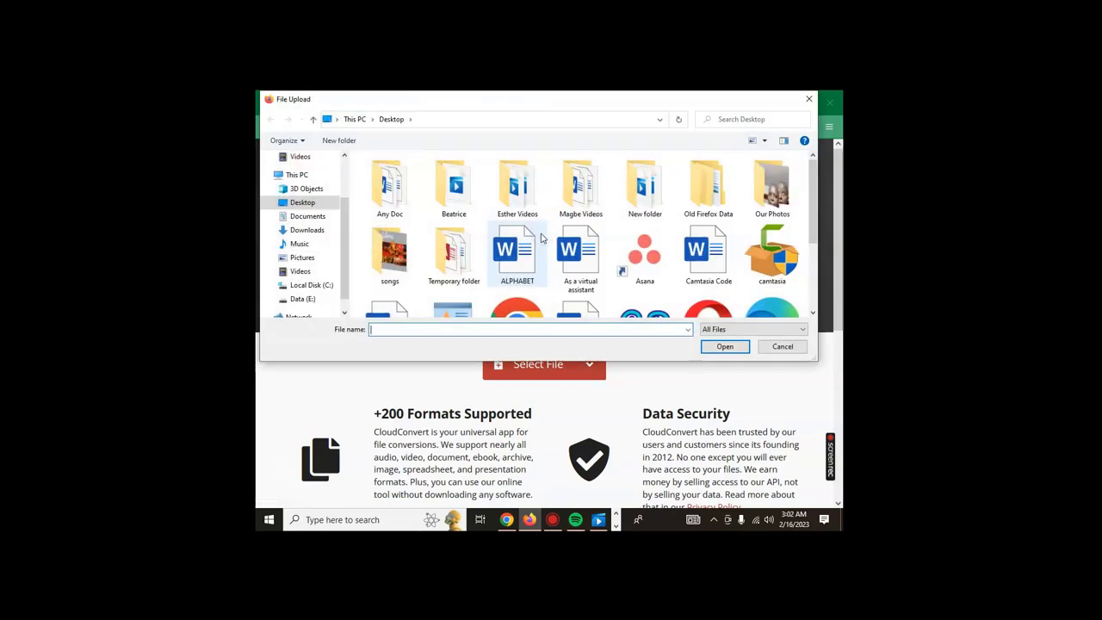
scroll(544, 241, "down", 3)
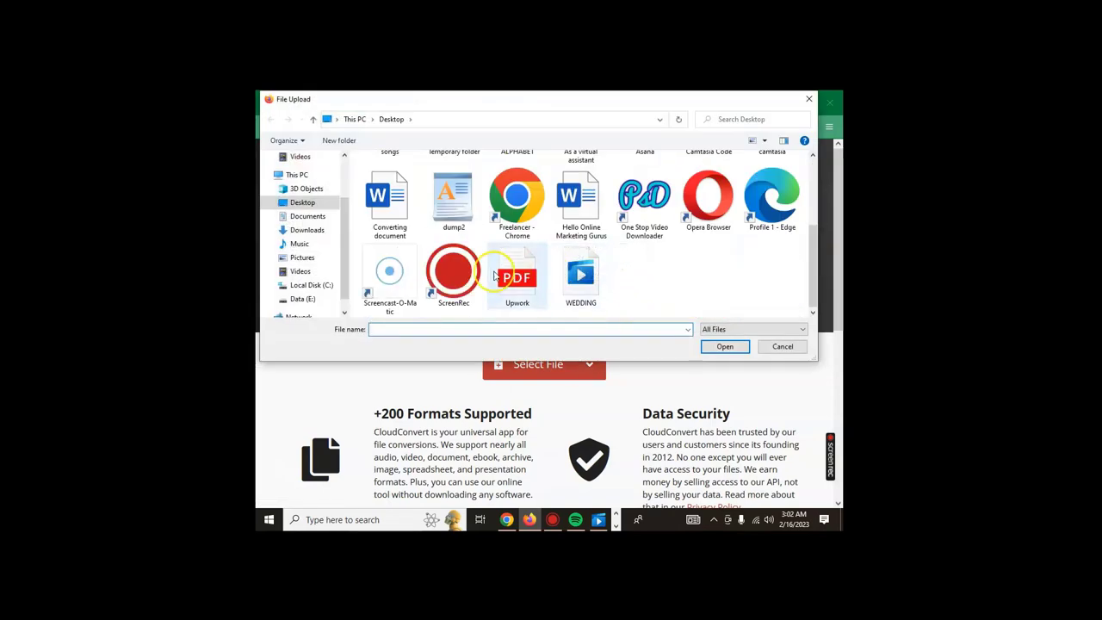
left_click(517, 275)
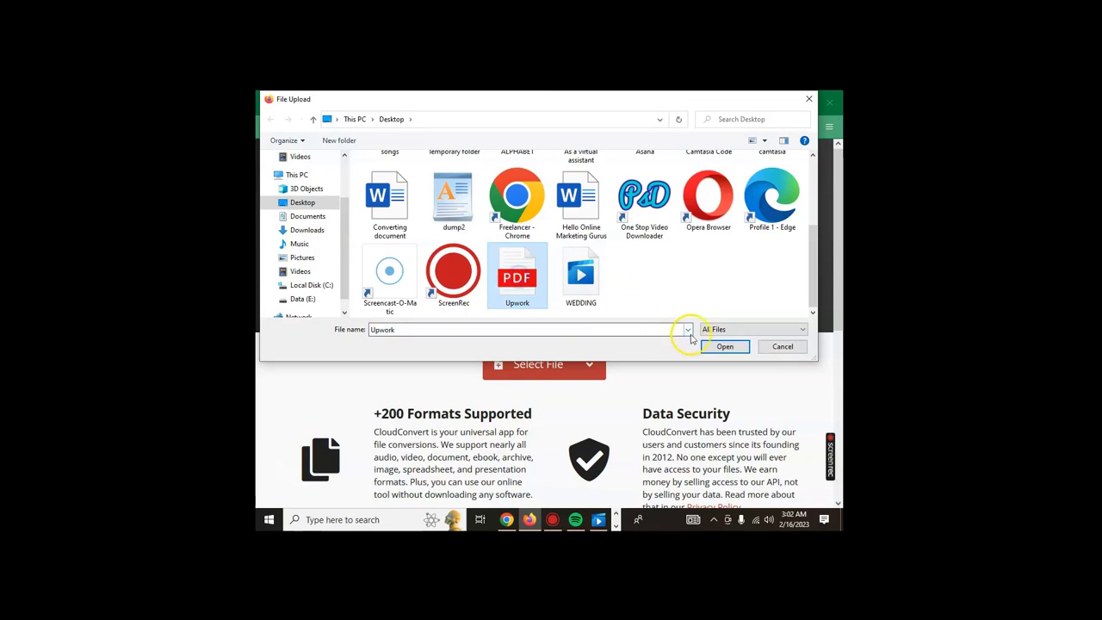
Upload Upwork.pdf and pick Document > DOC as the target format.
left_click(723, 346)
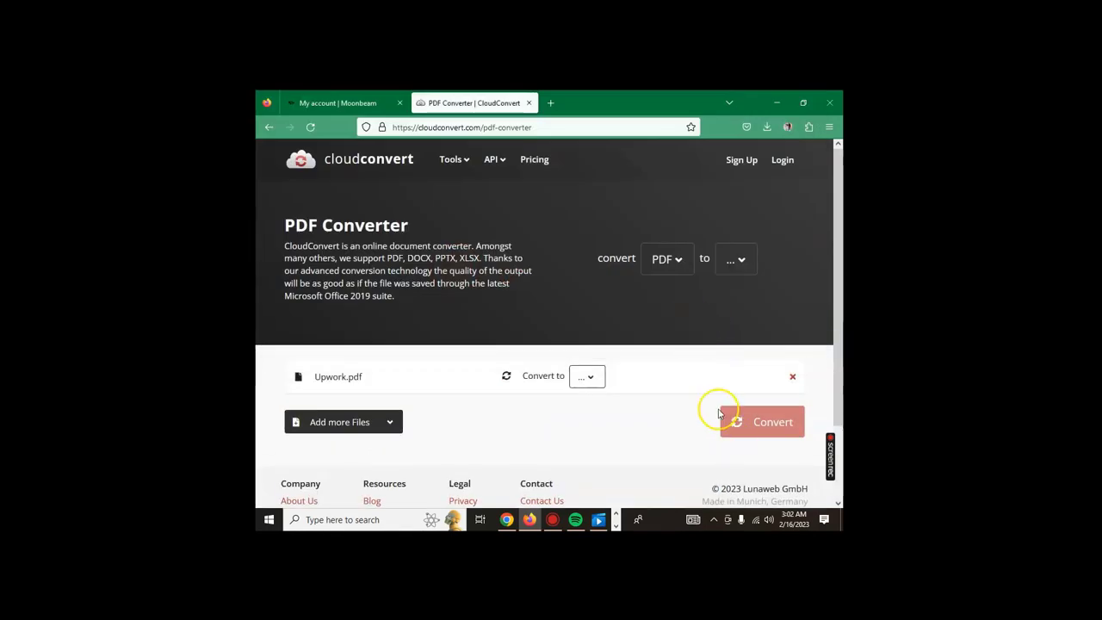
scroll(700, 381, "down", 2)
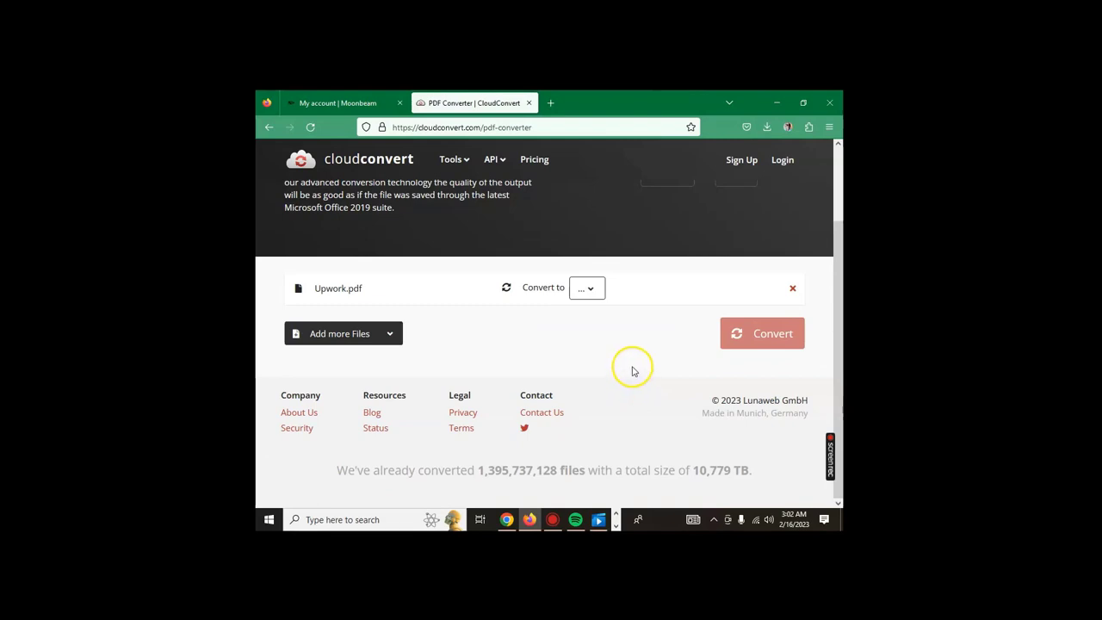
left_click(583, 287)
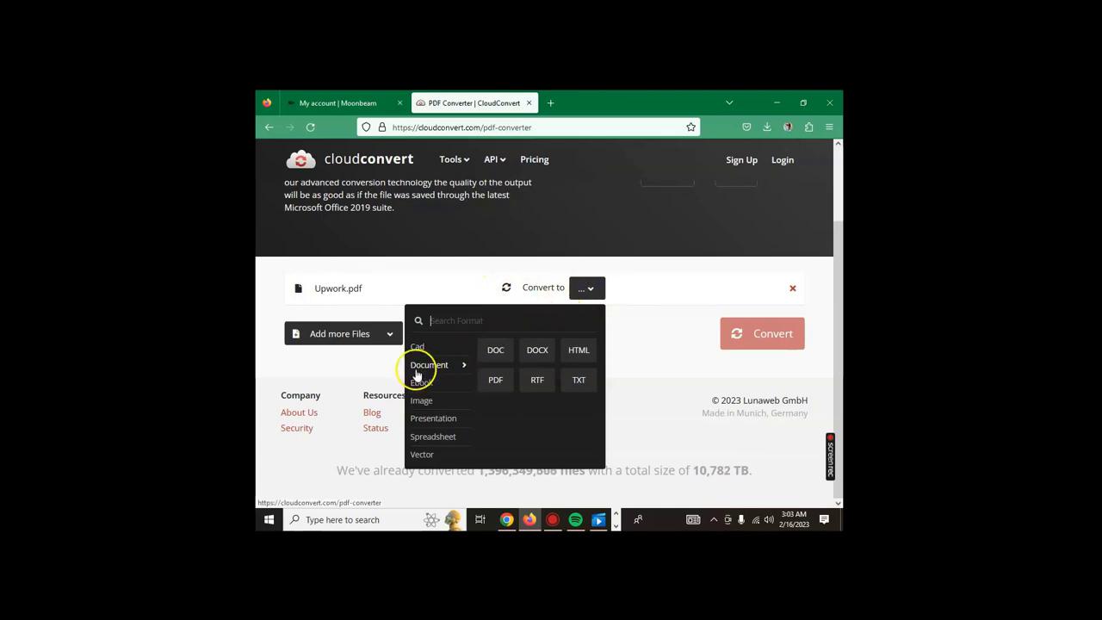
left_click(501, 358)
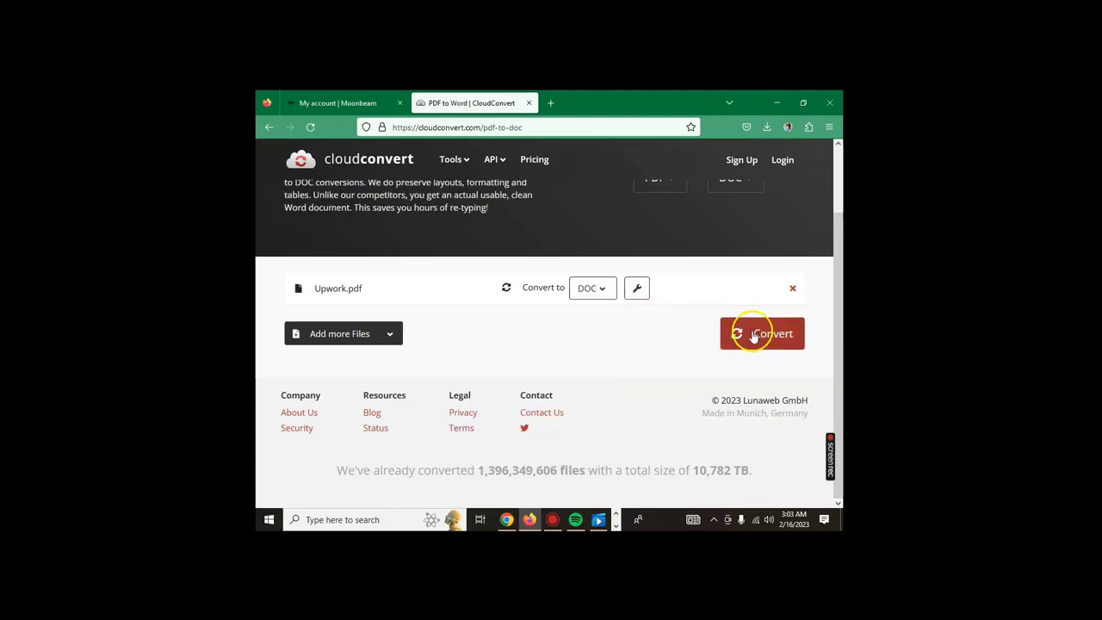
Run the PDF-to-DOC conversion and download the resulting 8.1 KB Upwork.doc.
left_click(753, 335)
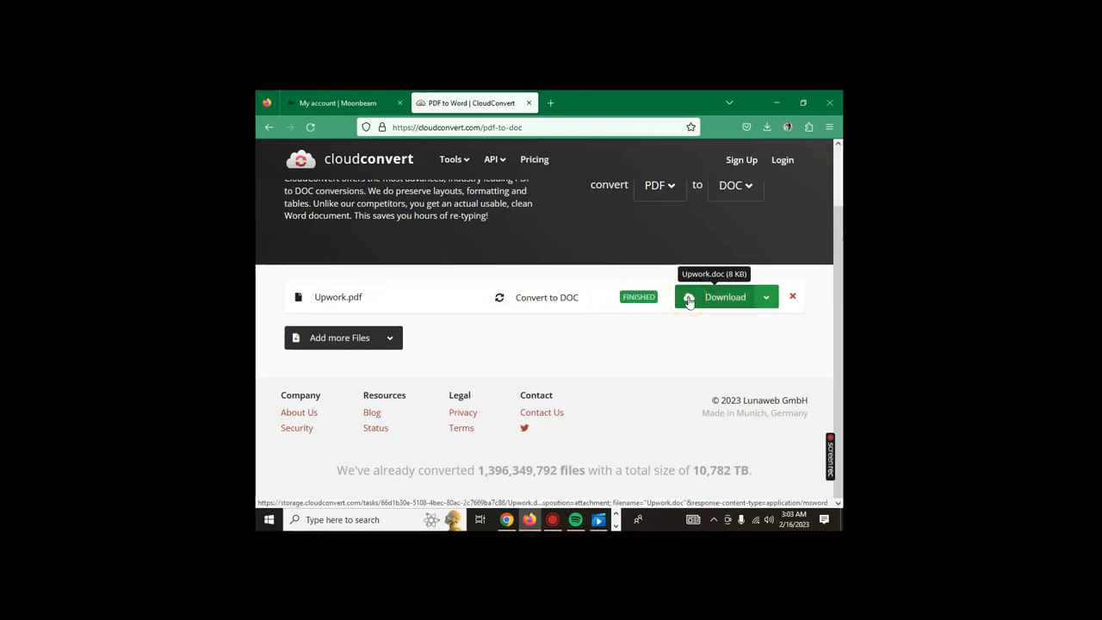
left_click(766, 297)
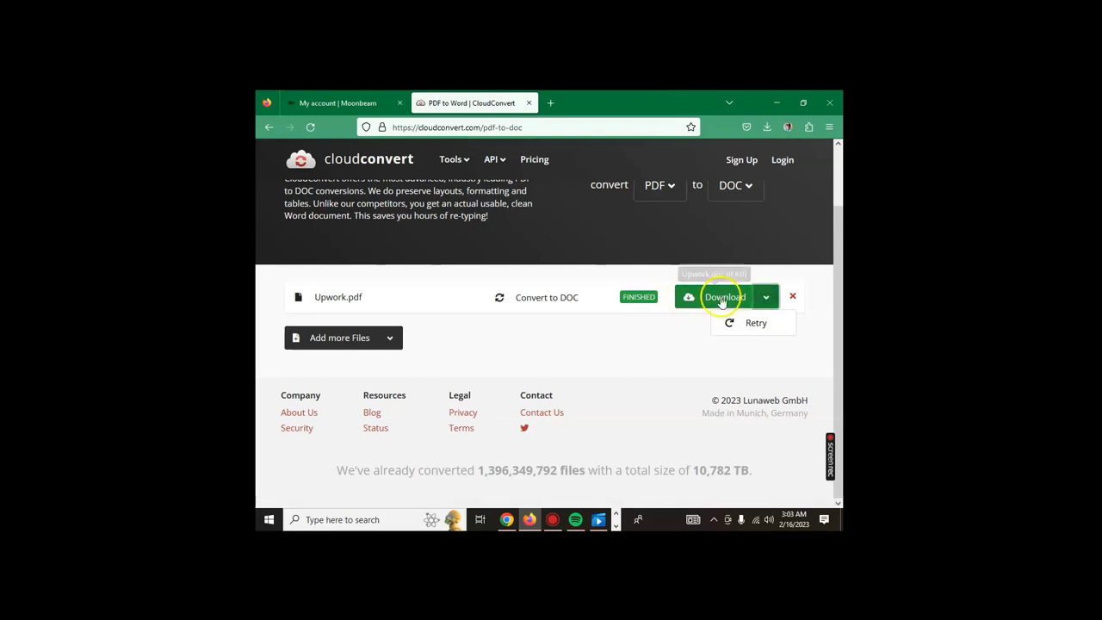
left_click(725, 296)
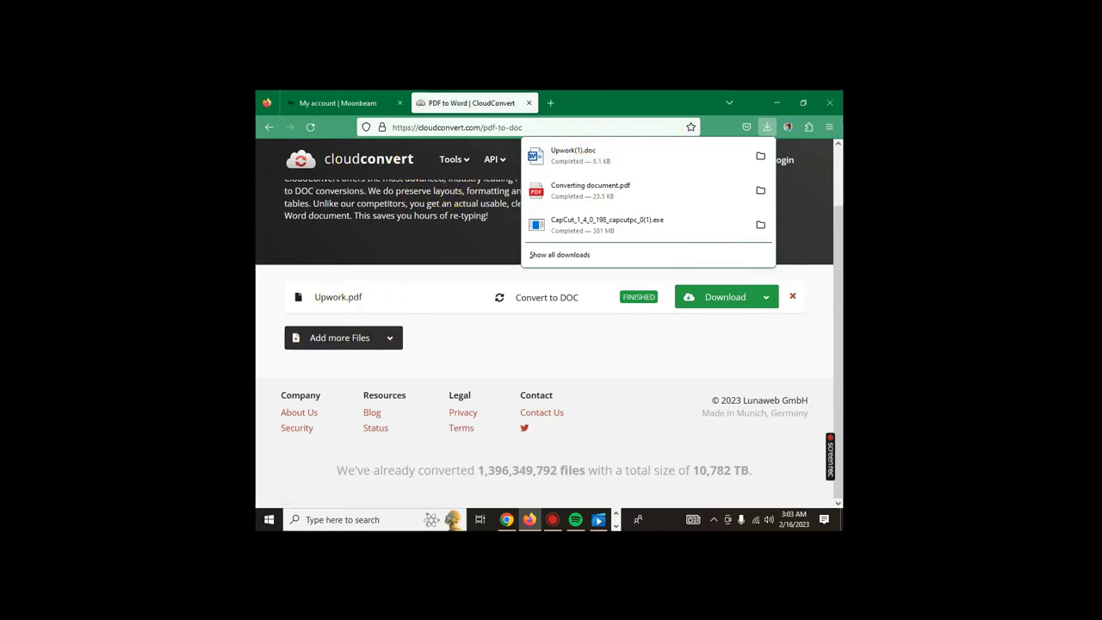
Check that Upwork(1).doc shows as completed in Firefox's downloads list, then dismiss it.
left_click(599, 527)
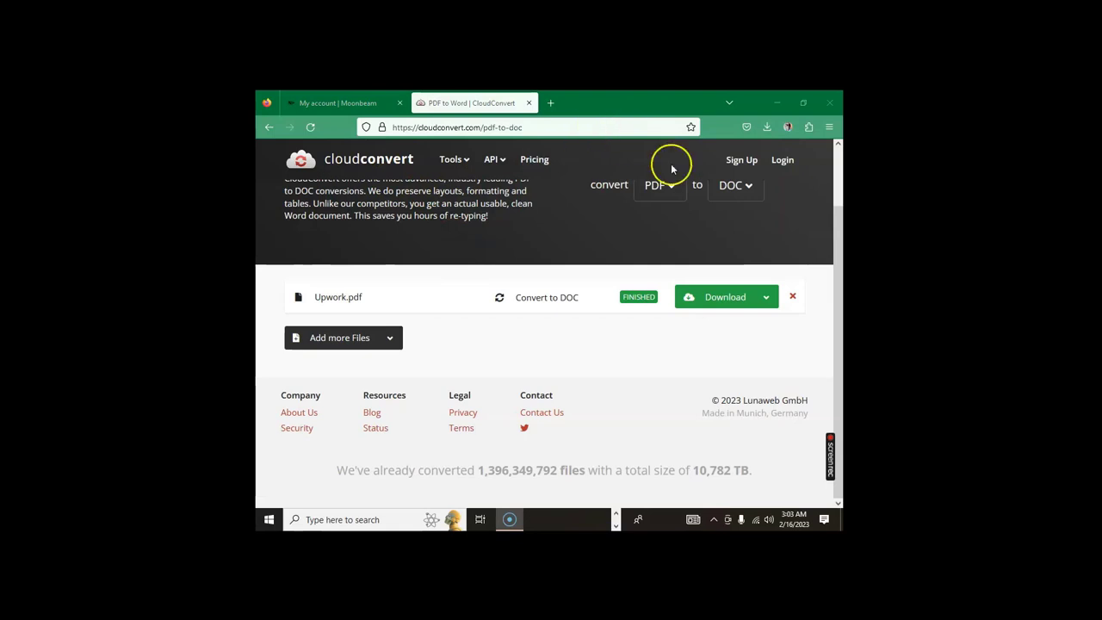
left_click(769, 127)
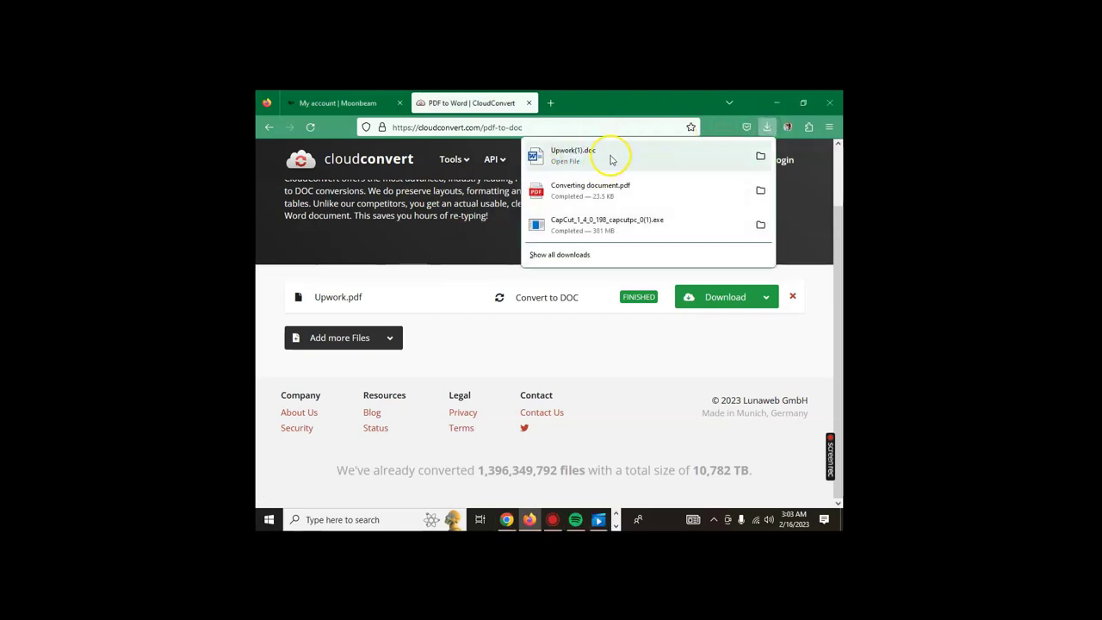
left_click(417, 291)
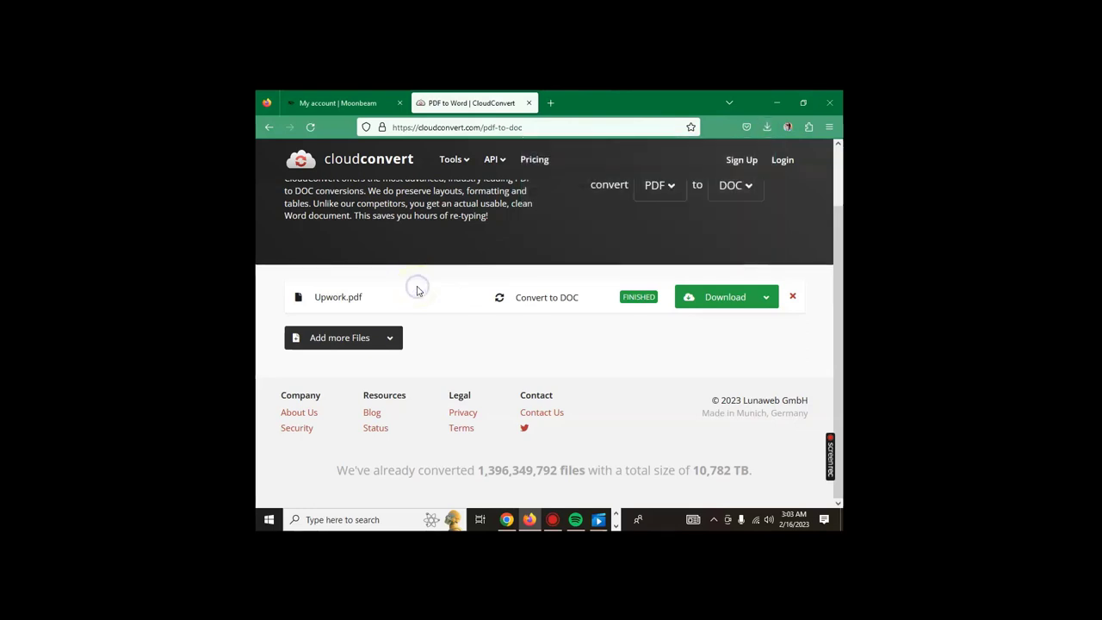